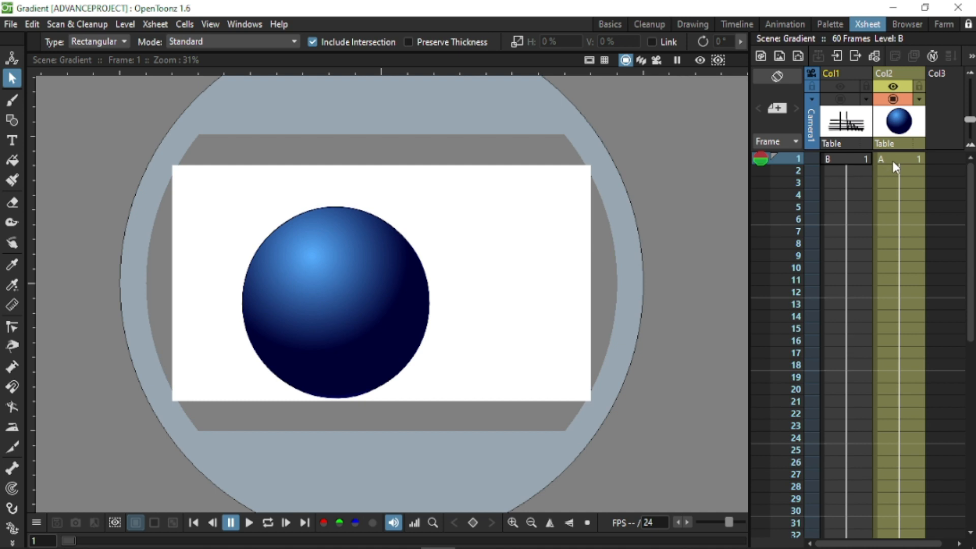
# - Select the large blue ball and scale it down to about 21% of its size
pyautogui.click(277, 252)
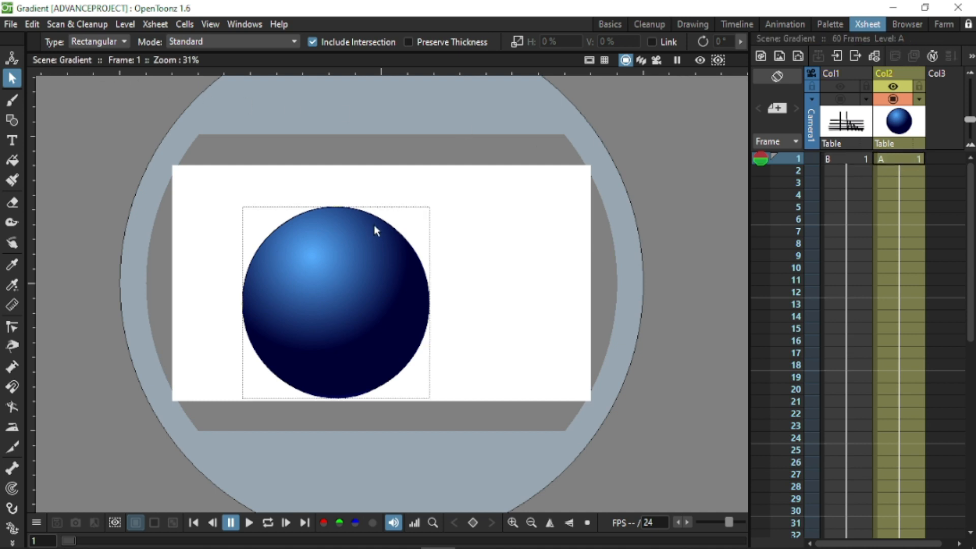
pyautogui.click(402, 238)
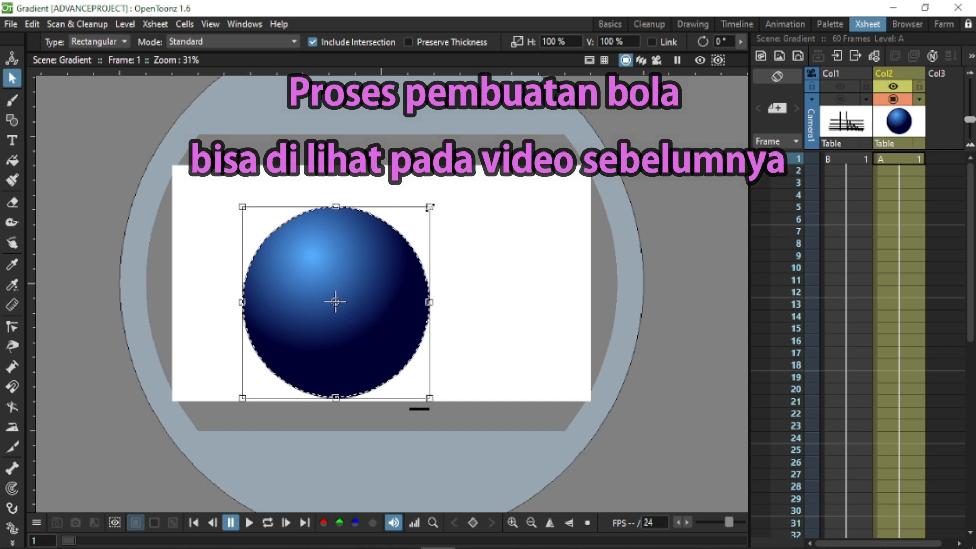
pyautogui.moveTo(429, 207); pyautogui.dragTo(252, 233)
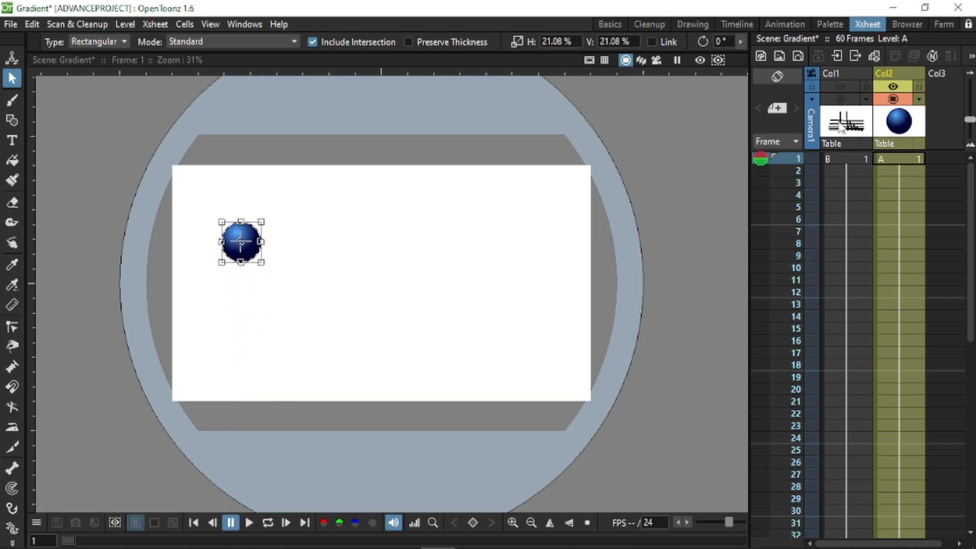
# - Make the Col1 bounce guide visible and move the ball in Col2 to the upper end of the guide's long vertical line
pyautogui.click(852, 89)
pyautogui.click(840, 99)
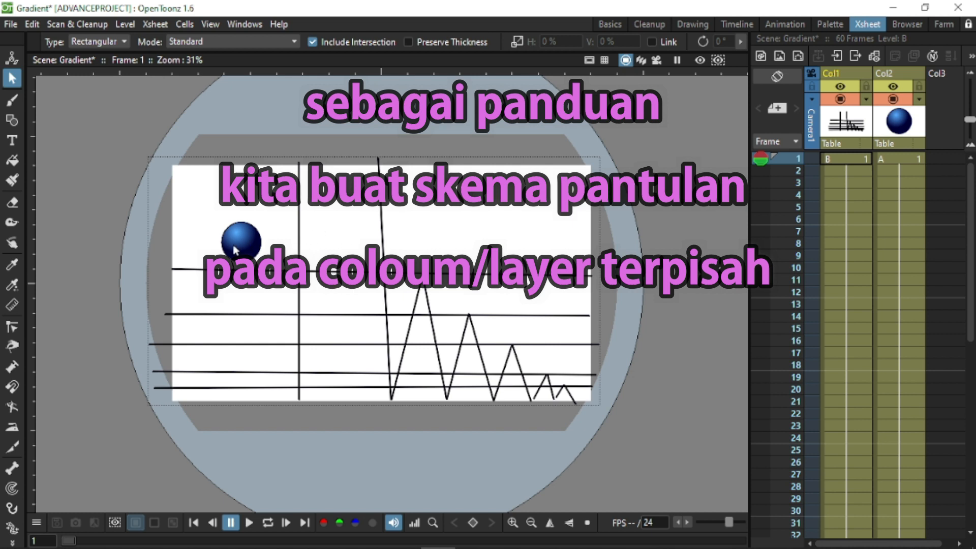
pyautogui.click(901, 157)
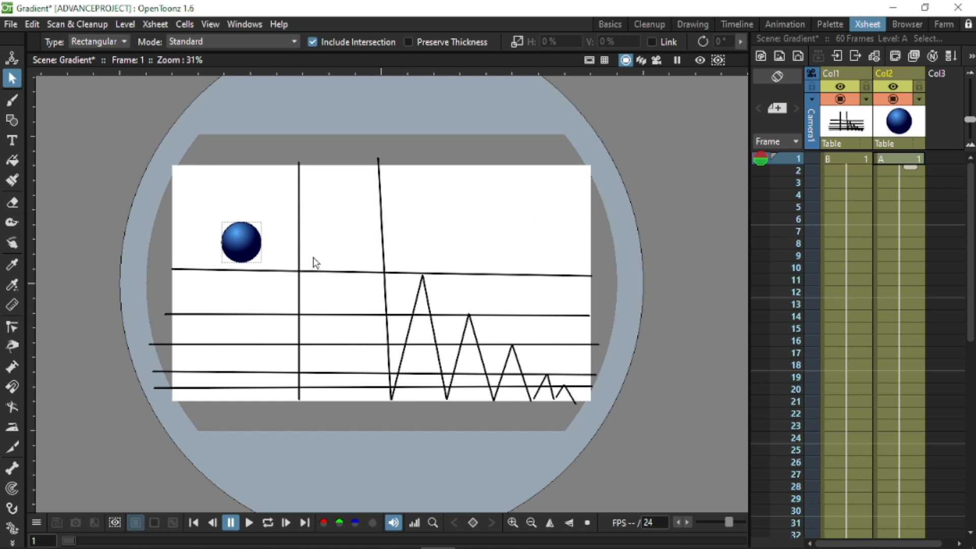
pyautogui.click(249, 279)
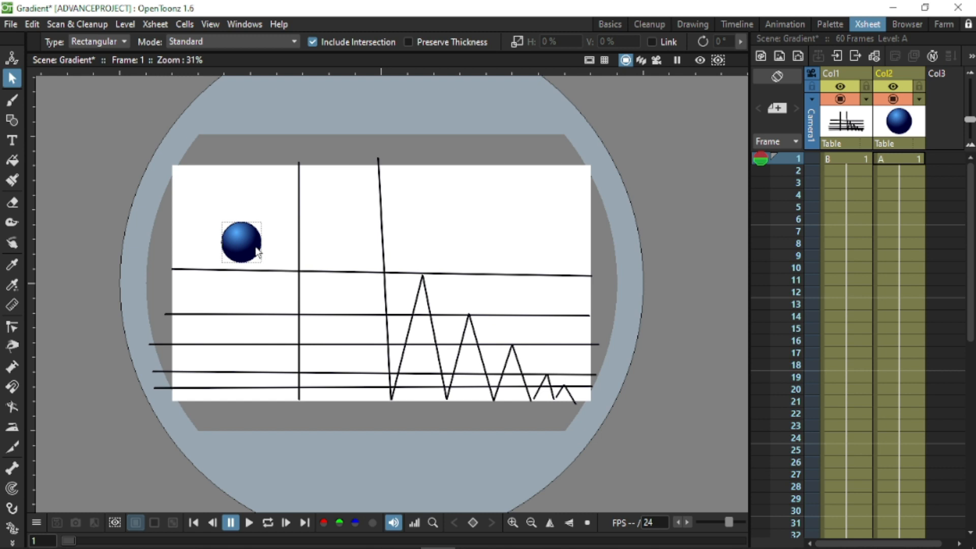
pyautogui.click(228, 225)
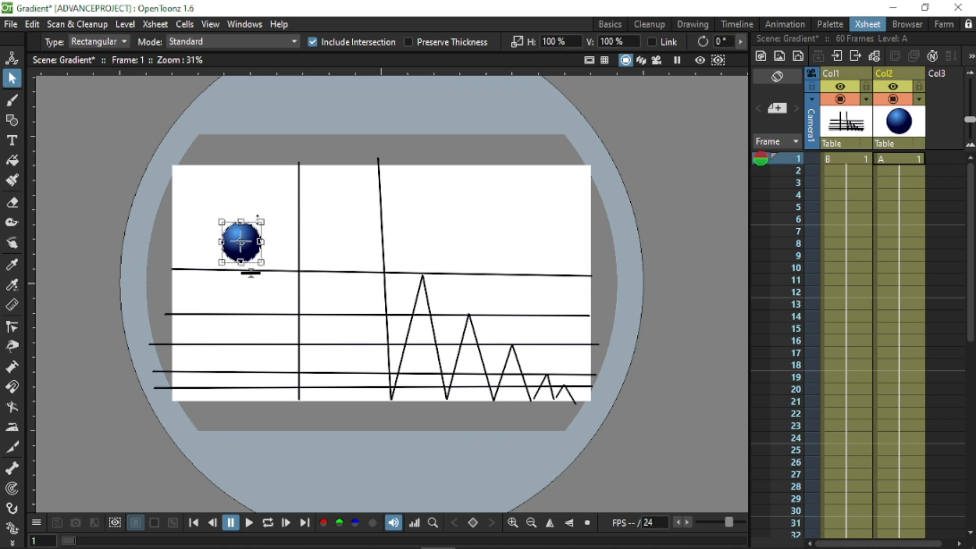
pyautogui.moveTo(251, 219); pyautogui.dragTo(310, 122)
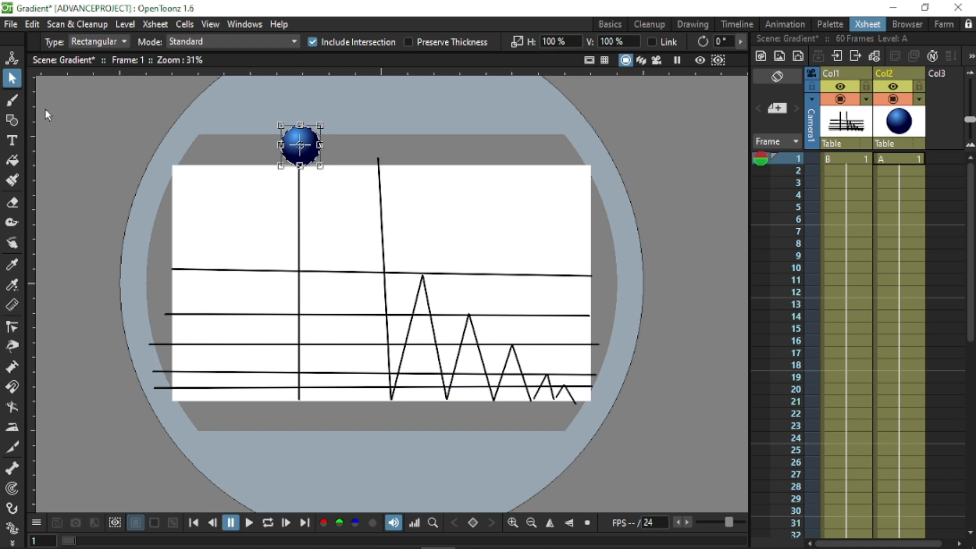
# - With the Animate tool in Position mode, key the Col2 ball at frame 1 at about X -3.28 px, Y 13.1 px
pyautogui.click(16, 101)
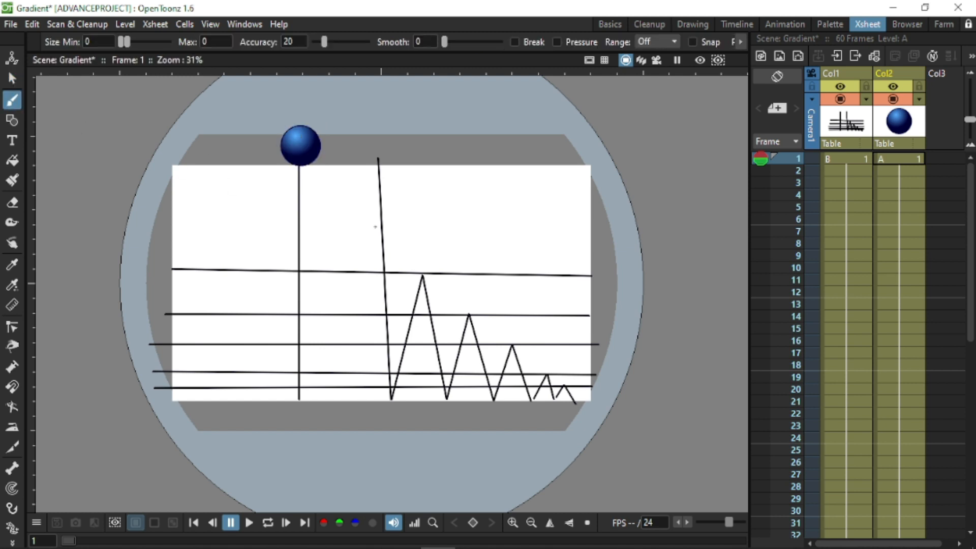
pyautogui.click(839, 160)
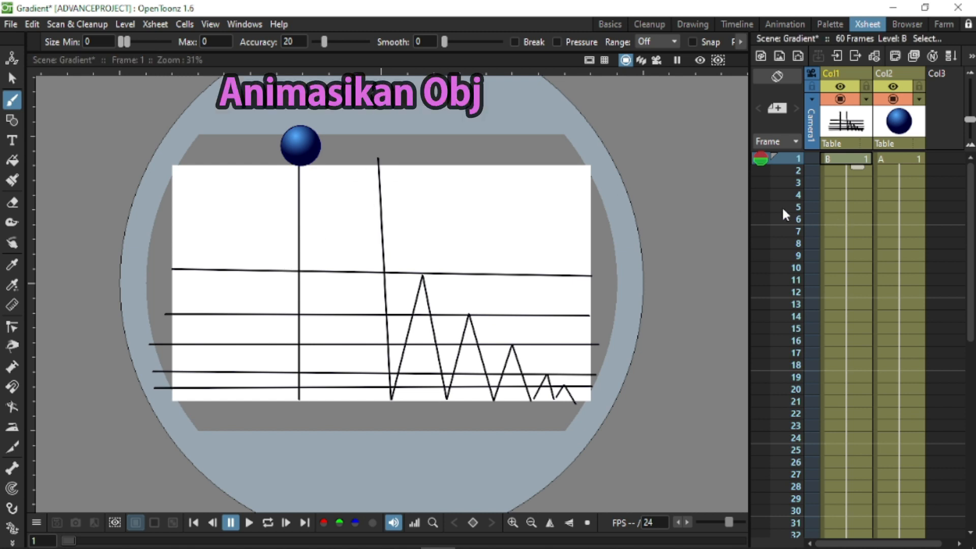
pyautogui.click(887, 159)
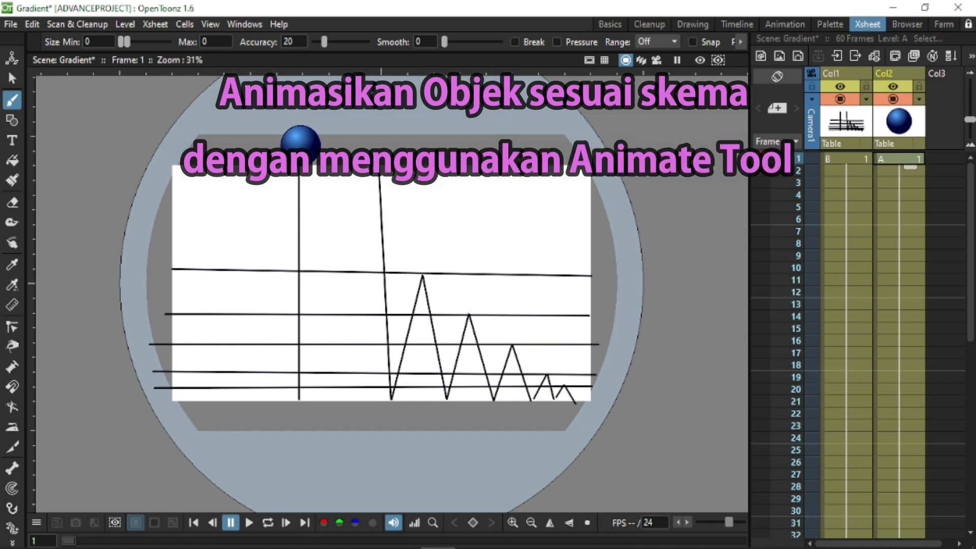
pyautogui.click(11, 59)
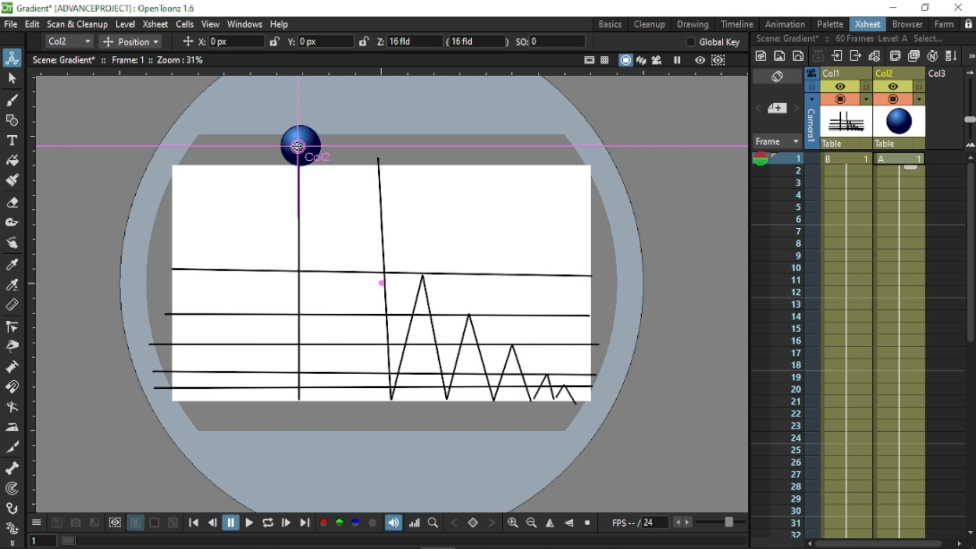
pyautogui.click(146, 41)
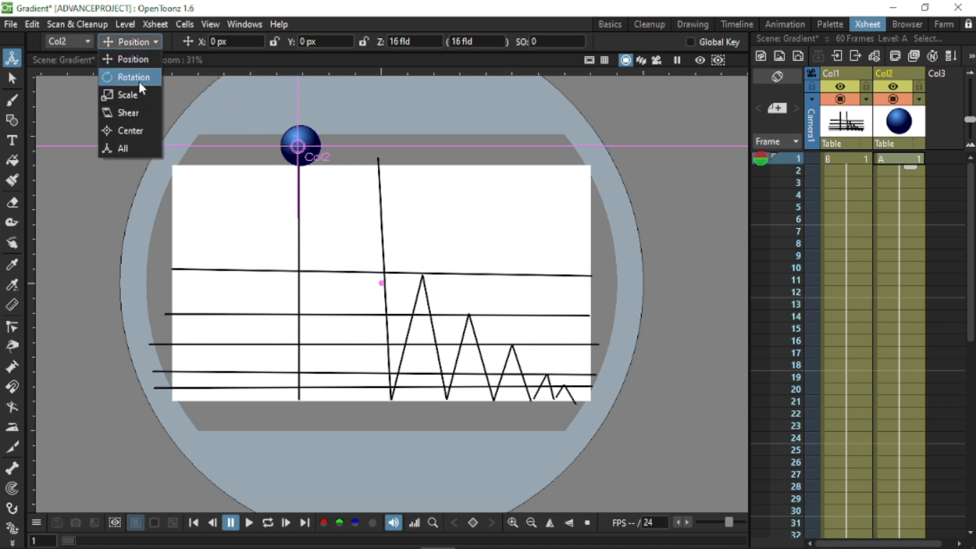
pyautogui.click(140, 61)
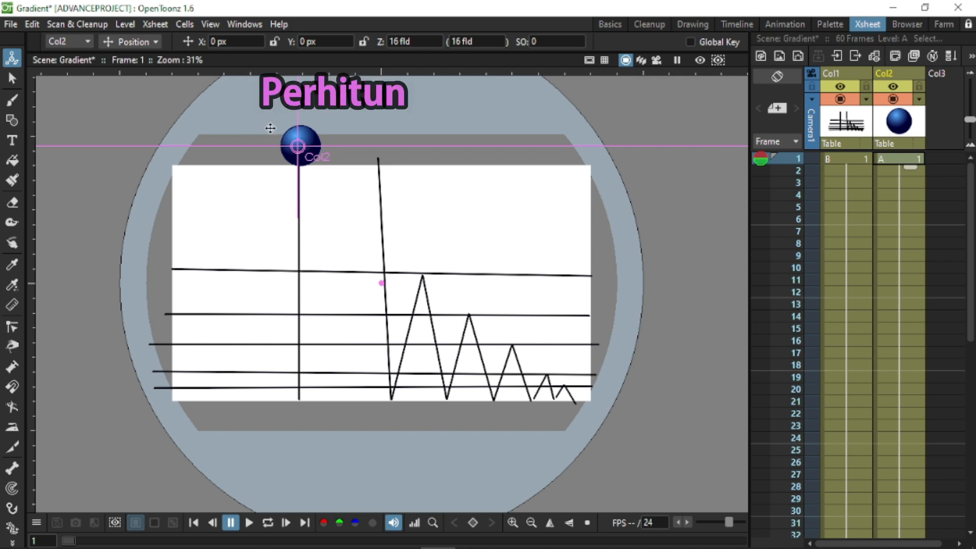
pyautogui.moveTo(303, 136)
pyautogui.mouseDown()
pyautogui.moveTo(300, 143)
pyautogui.moveTo(302, 133)
pyautogui.mouseUp()
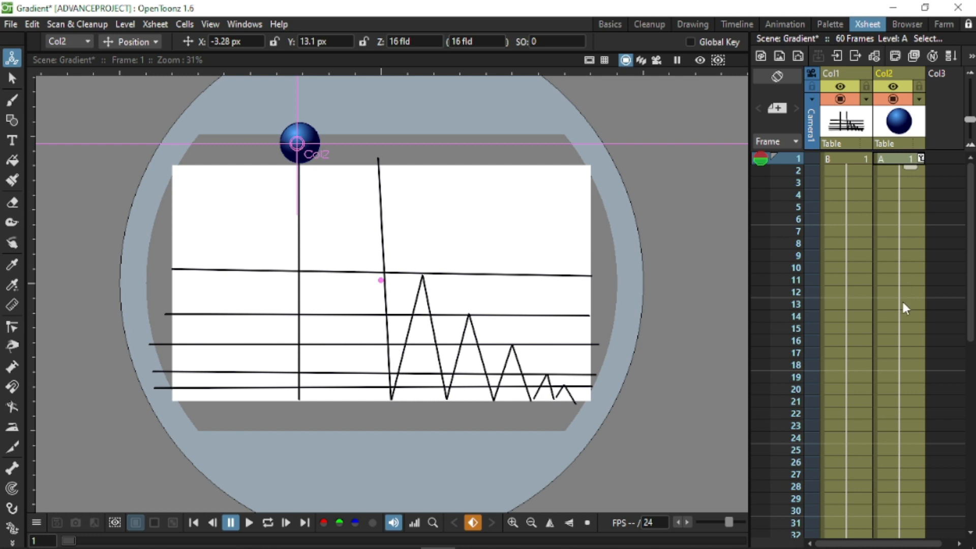
# - Key the ball on the ground at frame 15, about Y -1074.53 px, and on the highest horizontal guide at frame 22, about Y -478.3 px
pyautogui.click(905, 330)
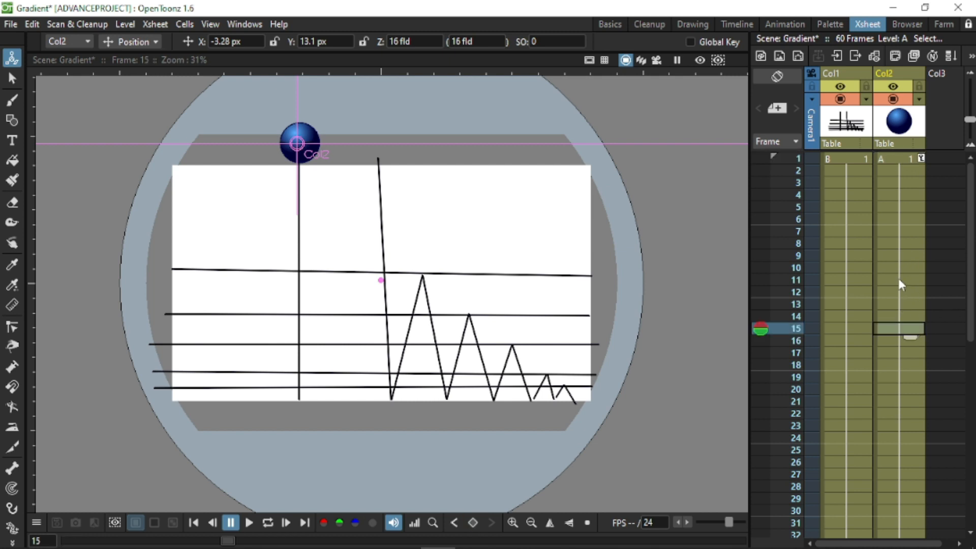
pyautogui.moveTo(308, 148); pyautogui.dragTo(302, 416)
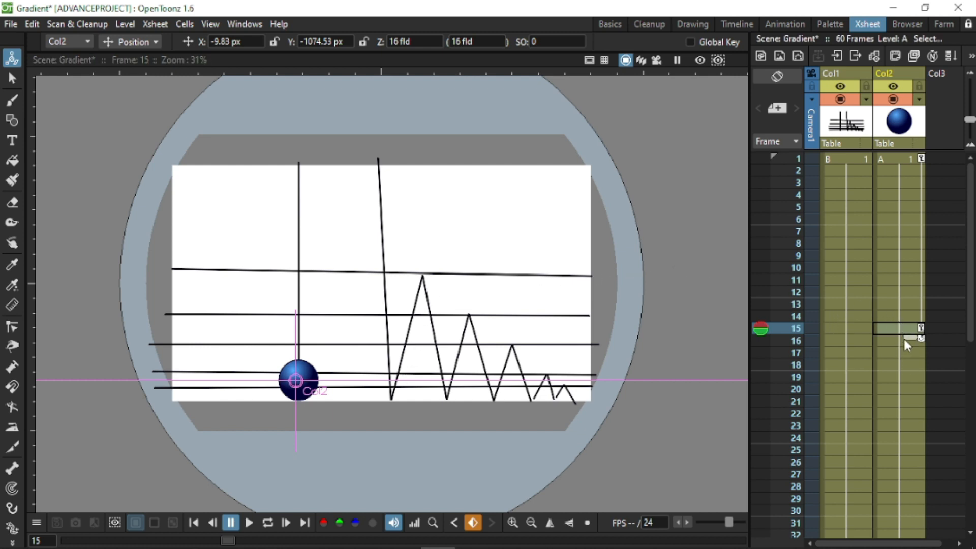
pyautogui.click(886, 341)
pyautogui.click(889, 351)
pyautogui.click(891, 367)
pyautogui.click(890, 380)
pyautogui.click(891, 392)
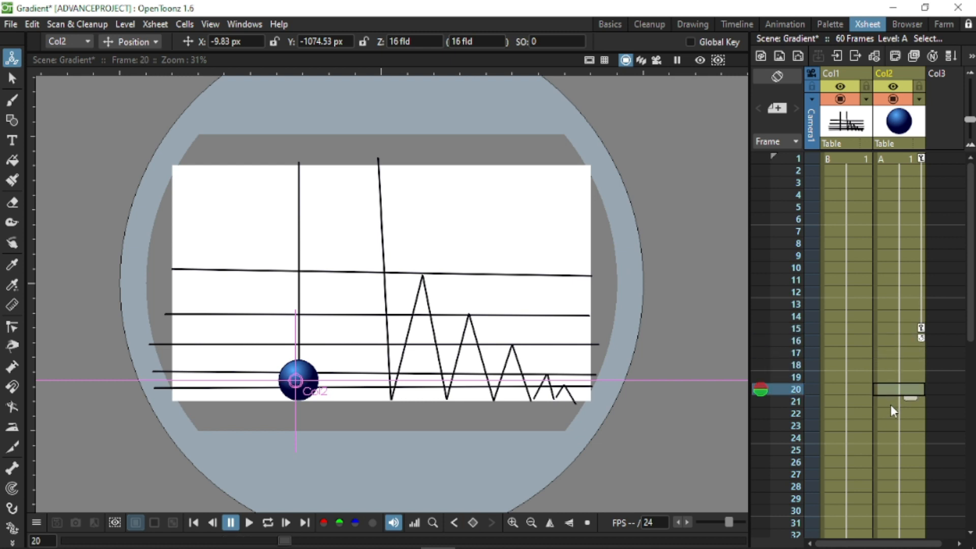
pyautogui.click(891, 404)
pyautogui.click(890, 416)
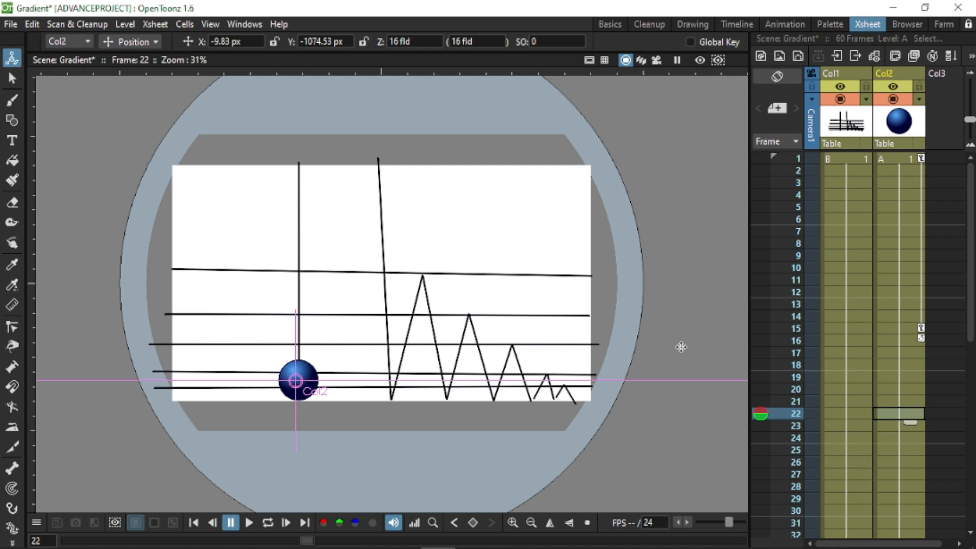
pyautogui.moveTo(307, 368); pyautogui.dragTo(312, 247)
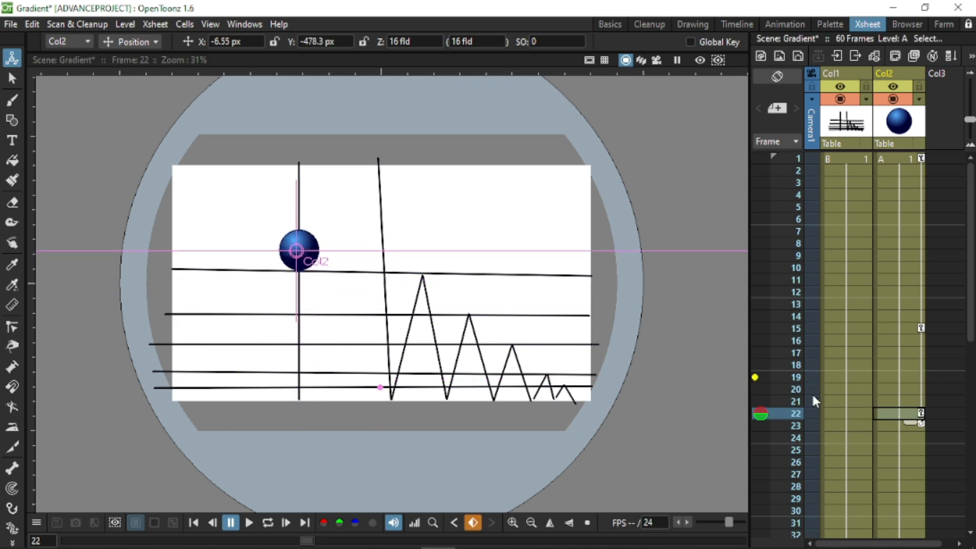
# - Key the ball back on the ground at frame 29, at about Y -1067.98 px
pyautogui.scroll(-5, 925, 427)
pyautogui.click(909, 267)
pyautogui.click(907, 279)
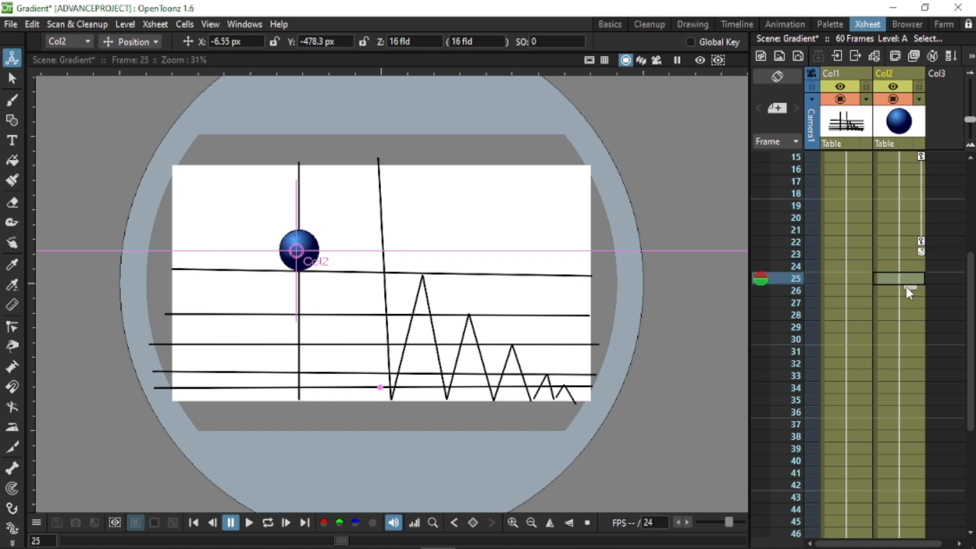
pyautogui.click(906, 290)
pyautogui.click(907, 316)
pyautogui.click(908, 338)
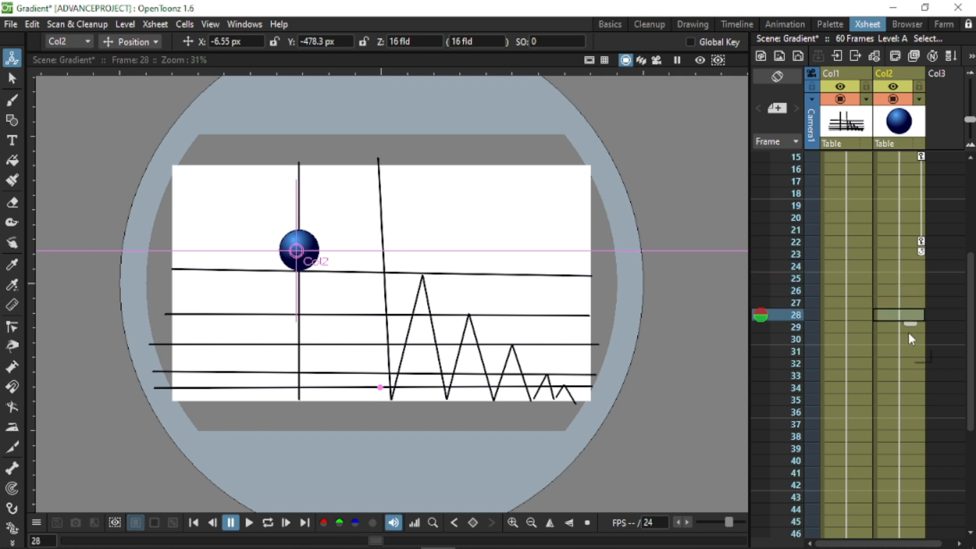
pyautogui.click(908, 256)
pyautogui.click(910, 269)
pyautogui.click(910, 279)
pyautogui.click(909, 291)
pyautogui.click(909, 303)
pyautogui.click(908, 316)
pyautogui.click(907, 327)
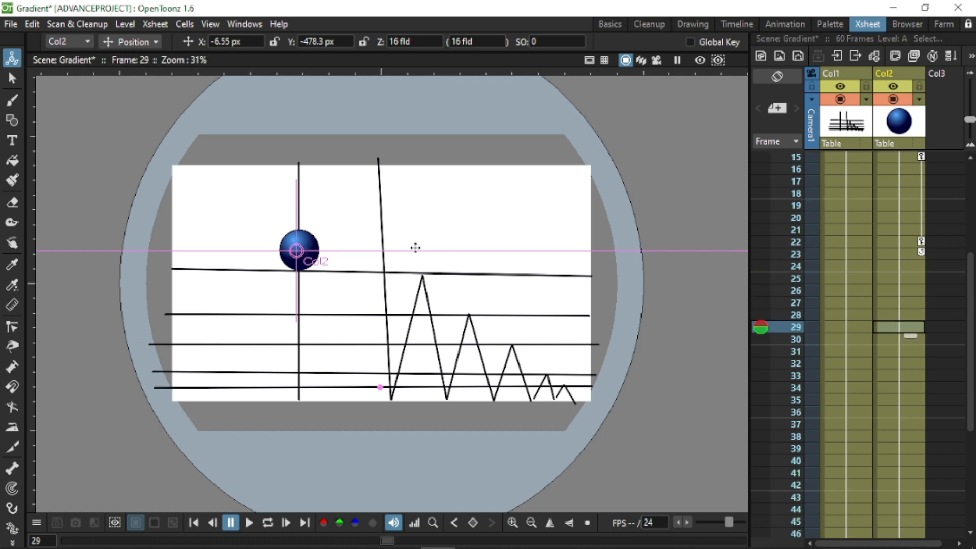
pyautogui.moveTo(303, 260); pyautogui.dragTo(300, 389)
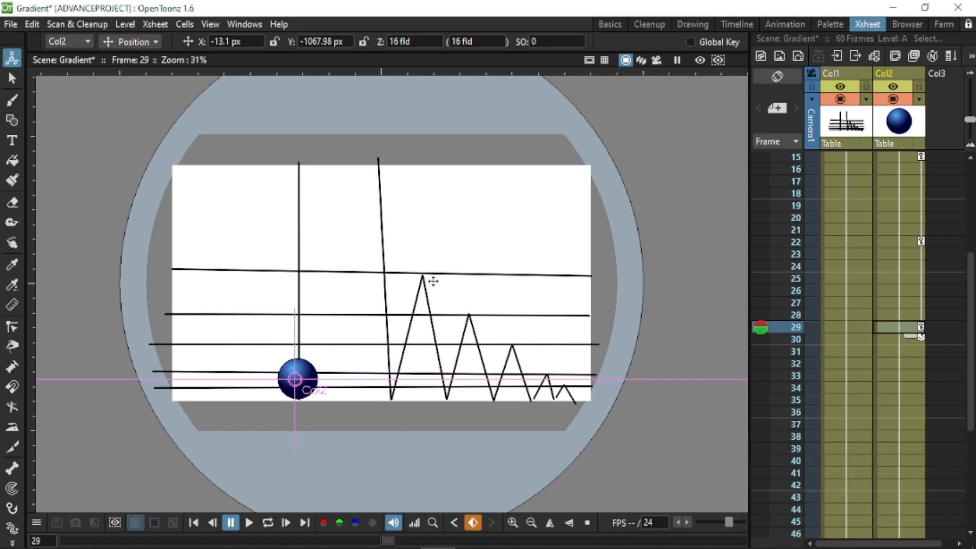
# - Key the ball's second bounce at frame 34, just under the second horizontal guide at about Y -864.86 px
pyautogui.click(890, 341)
pyautogui.click(890, 353)
pyautogui.click(889, 364)
pyautogui.click(887, 376)
pyautogui.click(886, 387)
pyautogui.moveTo(315, 363); pyautogui.dragTo(317, 320)
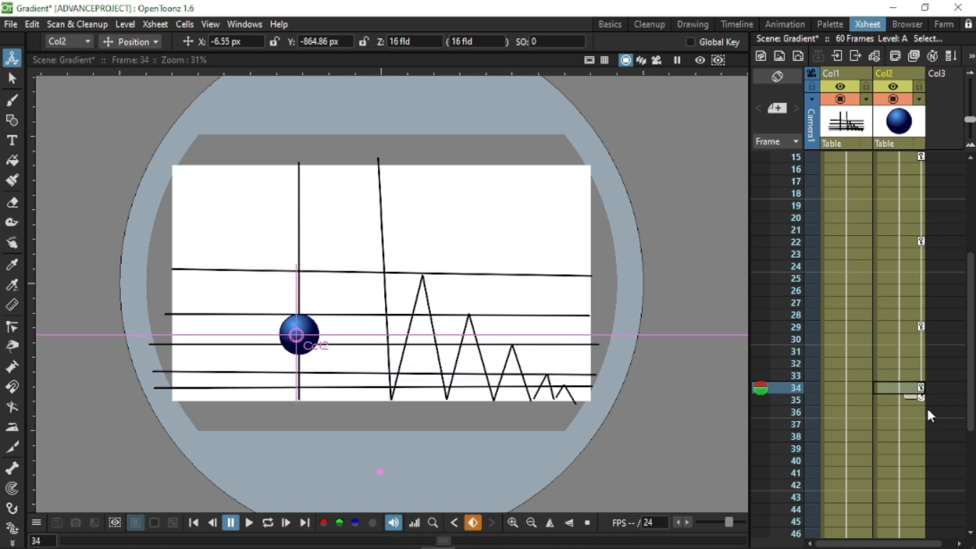
# - Key the ball on the ground at frame 39, at about Y -1074.53 px
pyautogui.click(888, 399)
pyautogui.click(887, 412)
pyautogui.click(886, 424)
pyautogui.click(886, 436)
pyautogui.click(885, 448)
pyautogui.moveTo(426, 325); pyautogui.dragTo(426, 371)
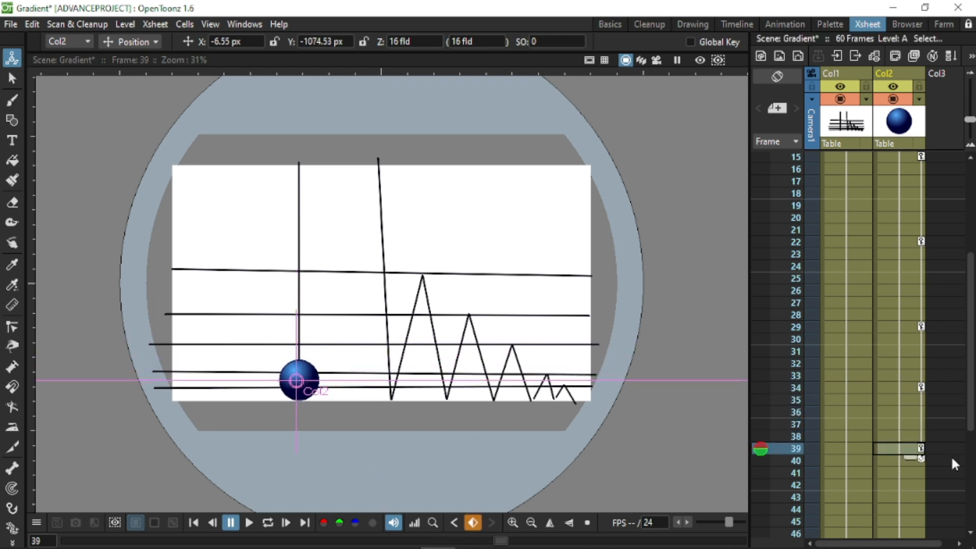
# - Key the ball's third bounce at frame 42, resting on the third horizontal guide at about Y -819 px
pyautogui.scroll(-5, 947, 455)
pyautogui.click(892, 292)
pyautogui.click(892, 314)
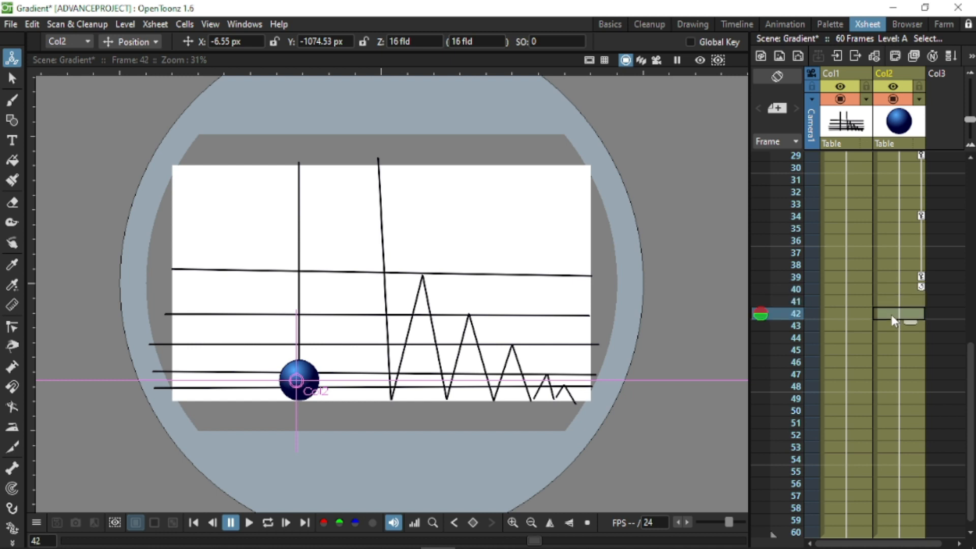
pyautogui.moveTo(301, 381); pyautogui.dragTo(304, 327)
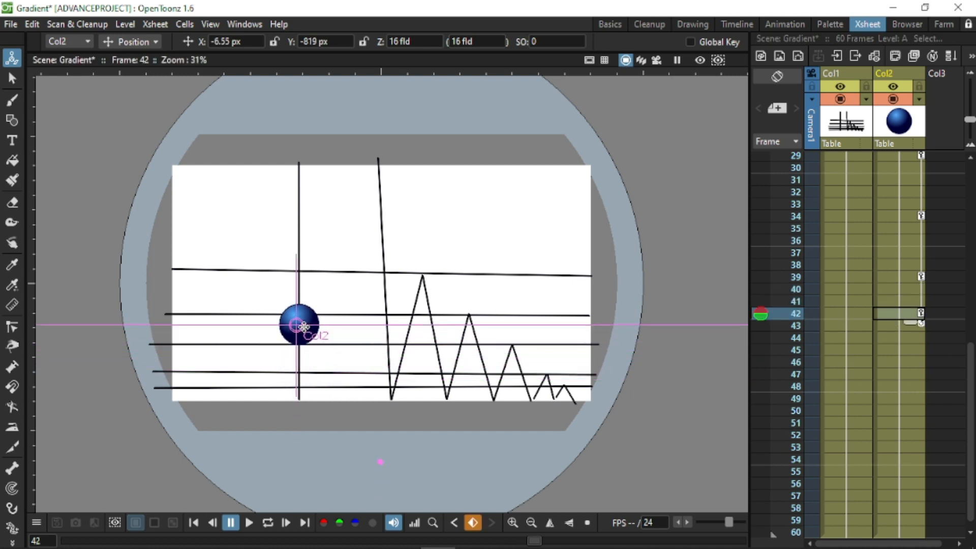
# - Key the ball's landing at frame 45, at about X 0 px, Y -1074.53 px
pyautogui.click(888, 326)
pyautogui.click(887, 338)
pyautogui.click(886, 350)
pyautogui.moveTo(299, 324); pyautogui.dragTo(298, 380)
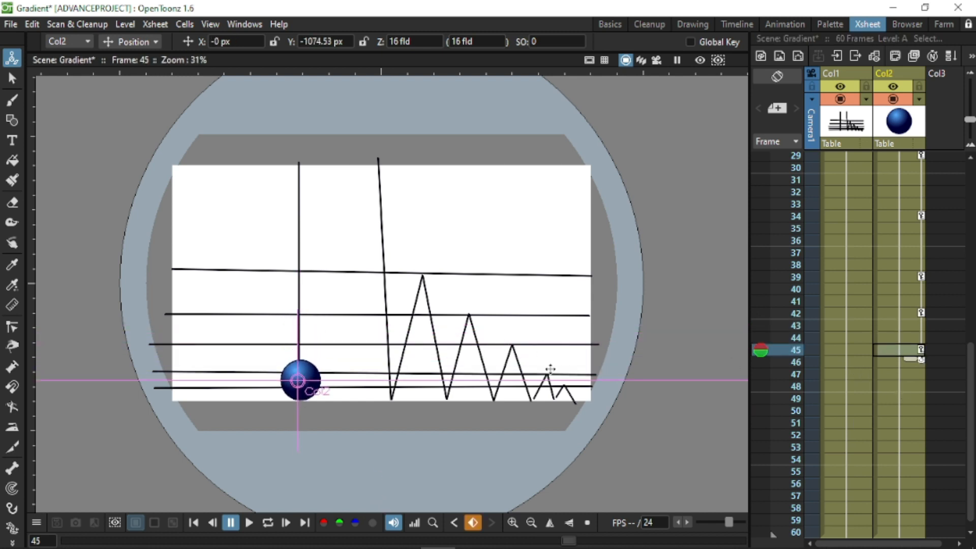
# - Key a low bounce at frame 47, at about Y -940.21 px, and its landing at frame 49, at about Y -1074.53 px
pyautogui.click(907, 362)
pyautogui.click(893, 372)
pyautogui.moveTo(322, 358); pyautogui.dragTo(320, 328)
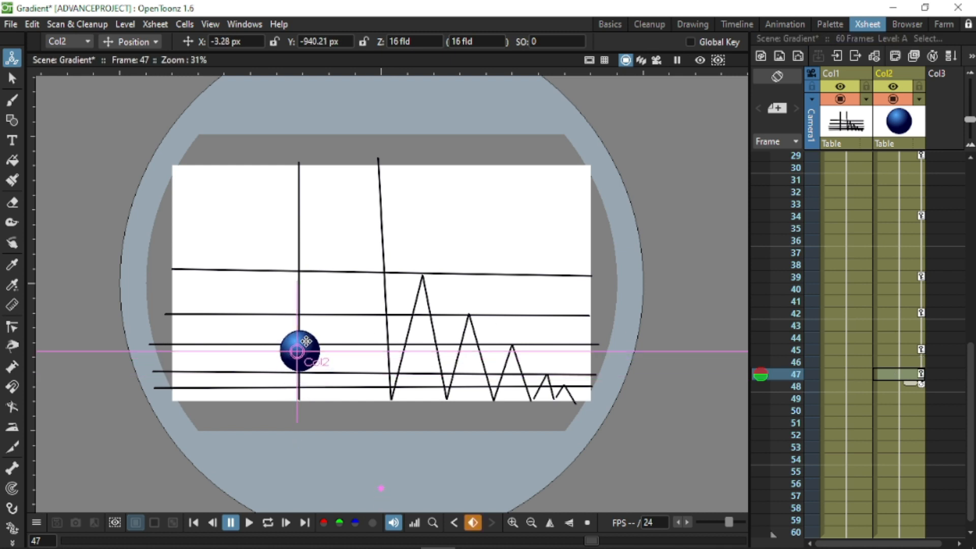
pyautogui.click(895, 385)
pyautogui.click(895, 398)
pyautogui.moveTo(305, 352); pyautogui.dragTo(305, 381)
# - Key the smallest bounce at frame 50, at about Y -1022.11 px, and the final landing at frame 51, at about Y -1071.25 px
pyautogui.click(906, 411)
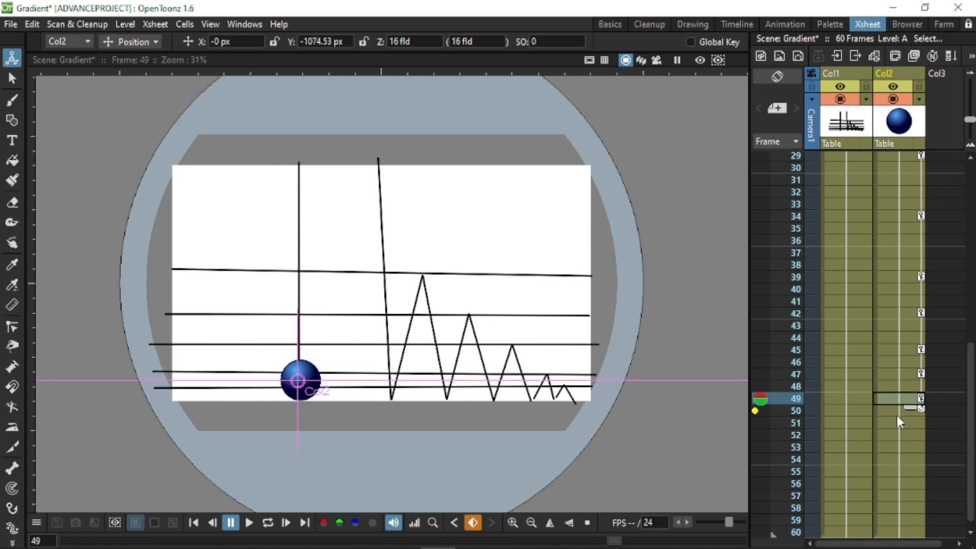
pyautogui.moveTo(655, 370); pyautogui.dragTo(656, 358)
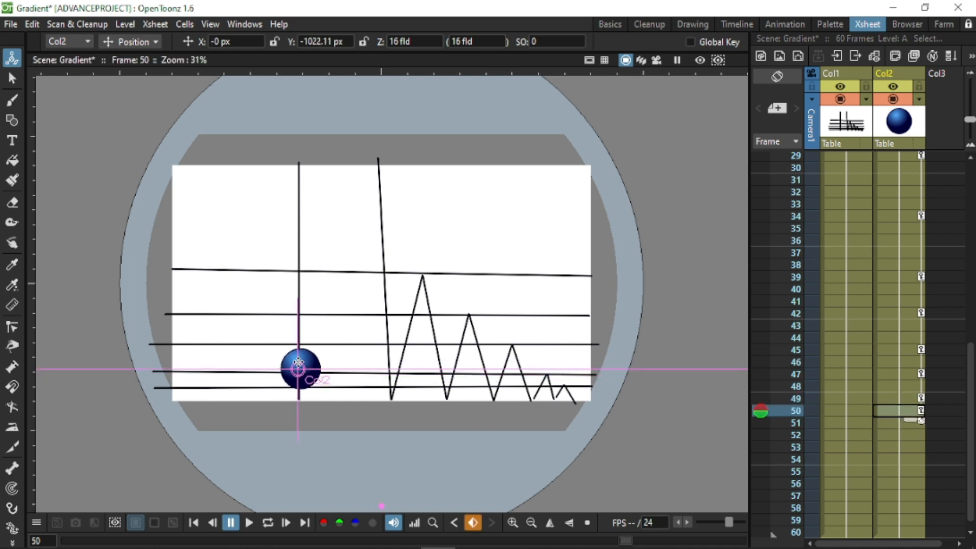
pyautogui.click(907, 423)
pyautogui.moveTo(310, 378); pyautogui.dragTo(310, 389)
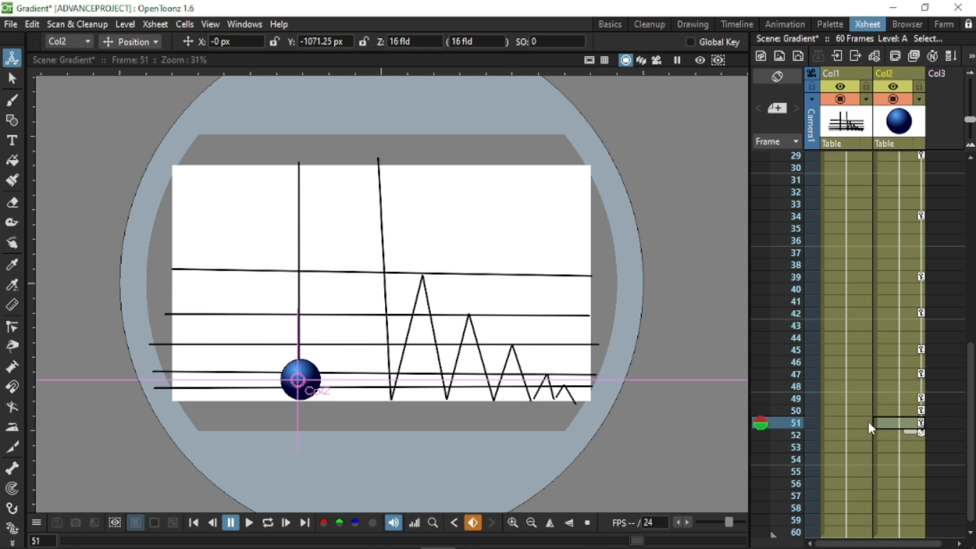
# - Delete frames 53 to 60 from both the guide and ball columns
pyautogui.scroll(-5, 905, 421)
pyautogui.scroll(3, 930, 417)
pyautogui.moveTo(904, 458); pyautogui.dragTo(852, 364)
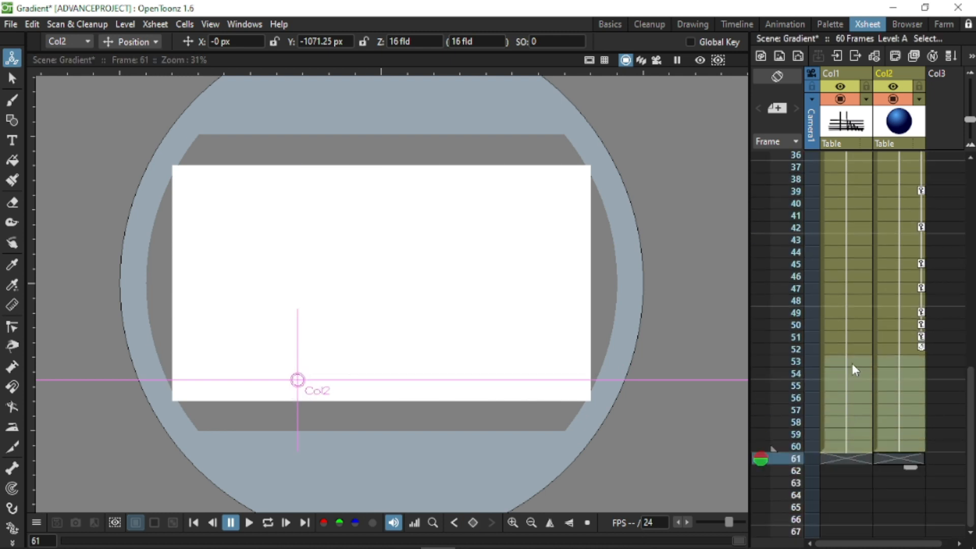
pyautogui.rightClick(871, 365)
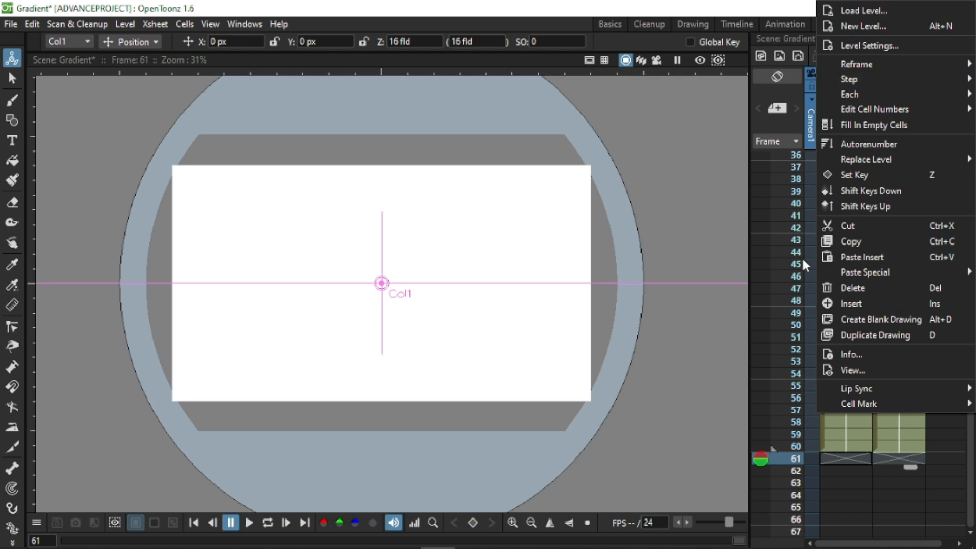
pyautogui.click(858, 286)
pyautogui.click(937, 374)
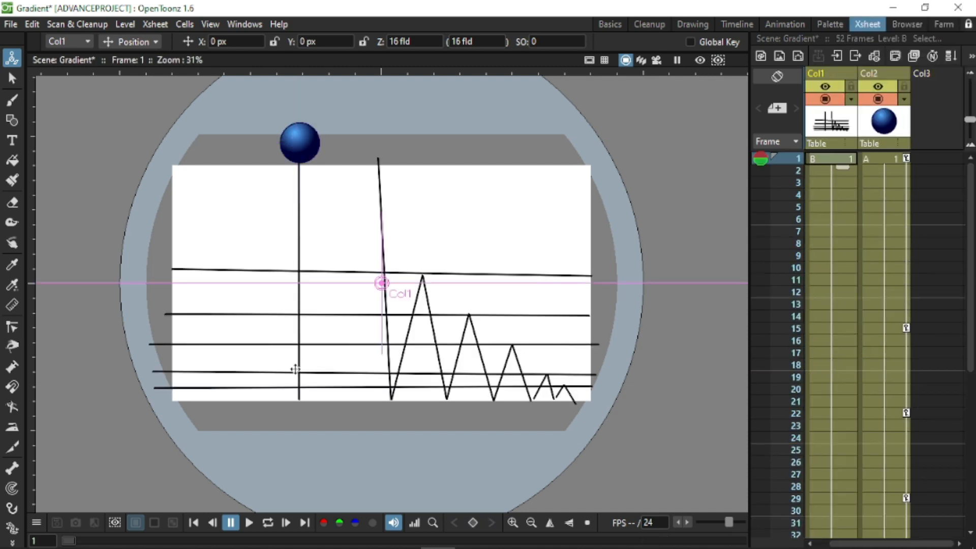
# - Play the trimmed bounce animation with the guide showing, and return to the ball's first frame
pyautogui.click(255, 522)
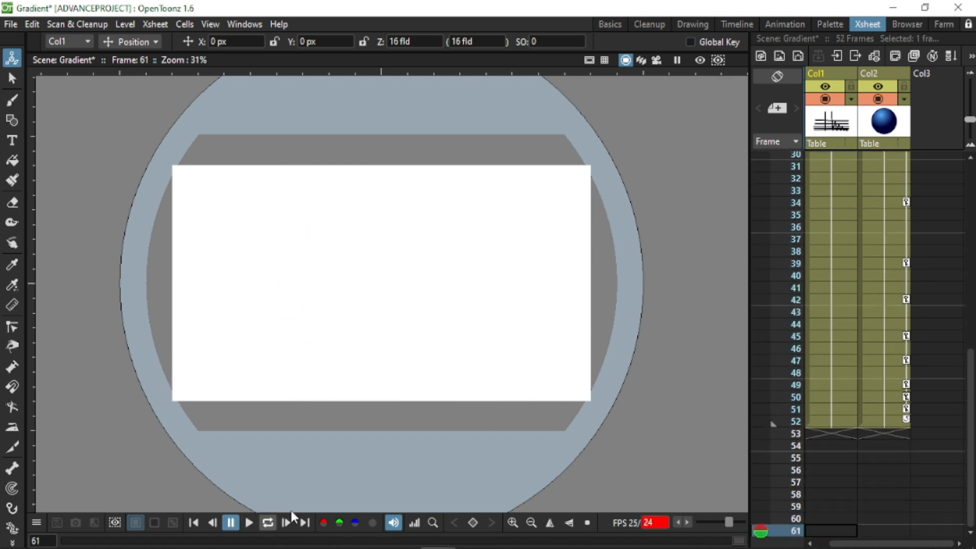
pyautogui.scroll(1, 685, 444)
pyautogui.scroll(5, 842, 359)
pyautogui.click(874, 159)
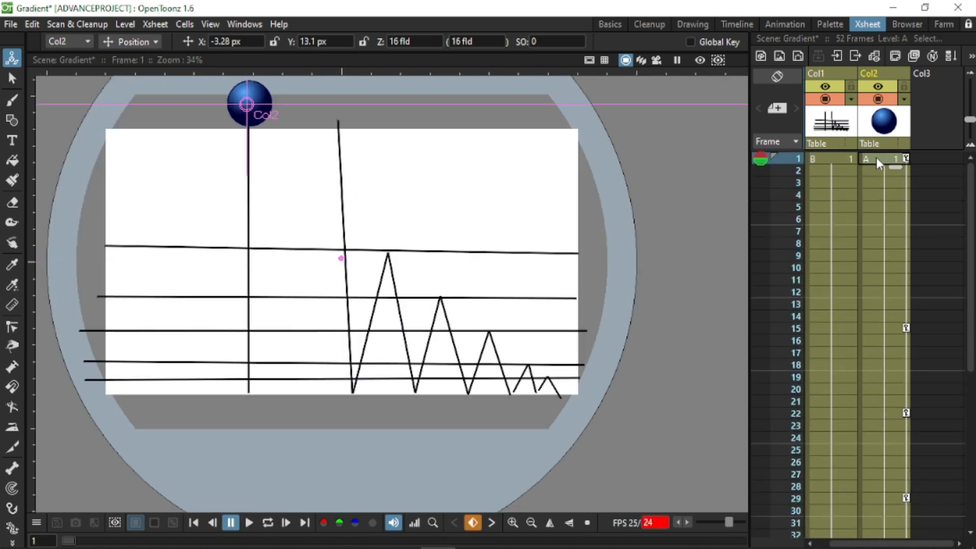
# - Hide the guide drawing in Col1 from both render and camera view, and play the ball animation alone
pyautogui.click(825, 98)
pyautogui.click(828, 87)
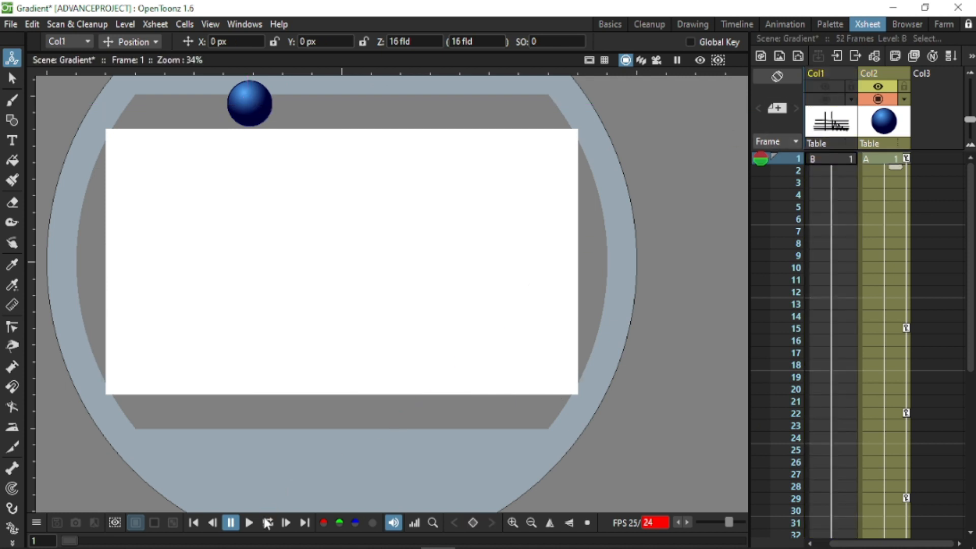
pyautogui.click(252, 520)
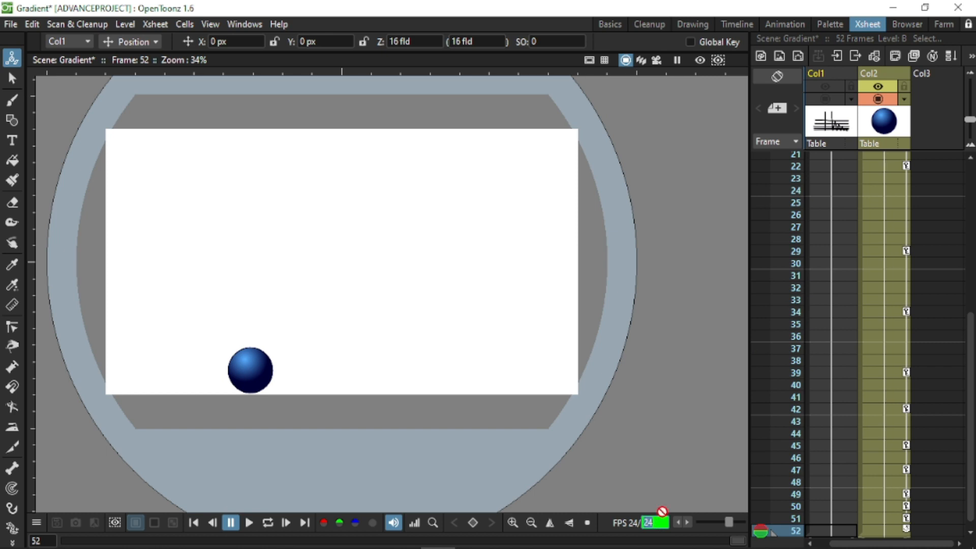
# - Set the playback rate to 12 FPS and play the animation at that speed
pyautogui.write('12')
pyautogui.press('Return')
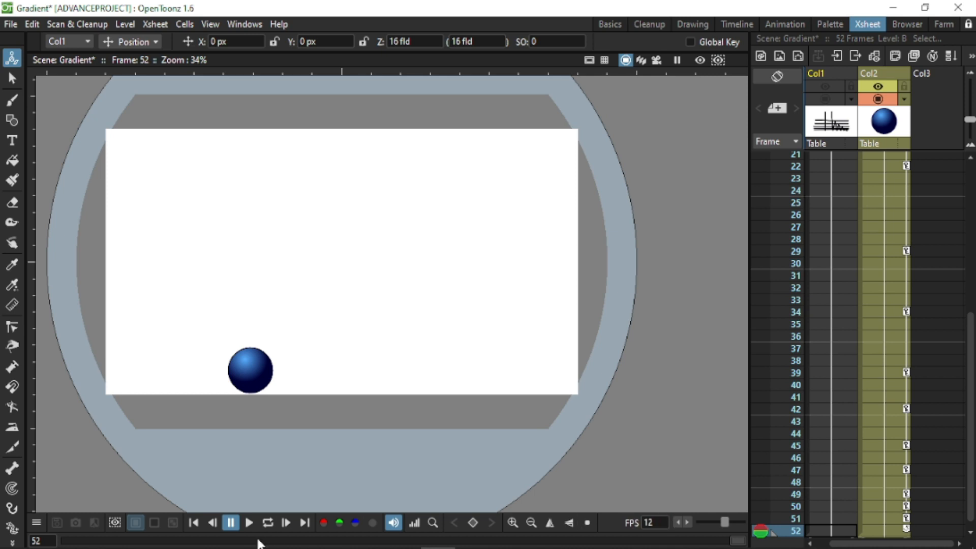
pyautogui.click(247, 524)
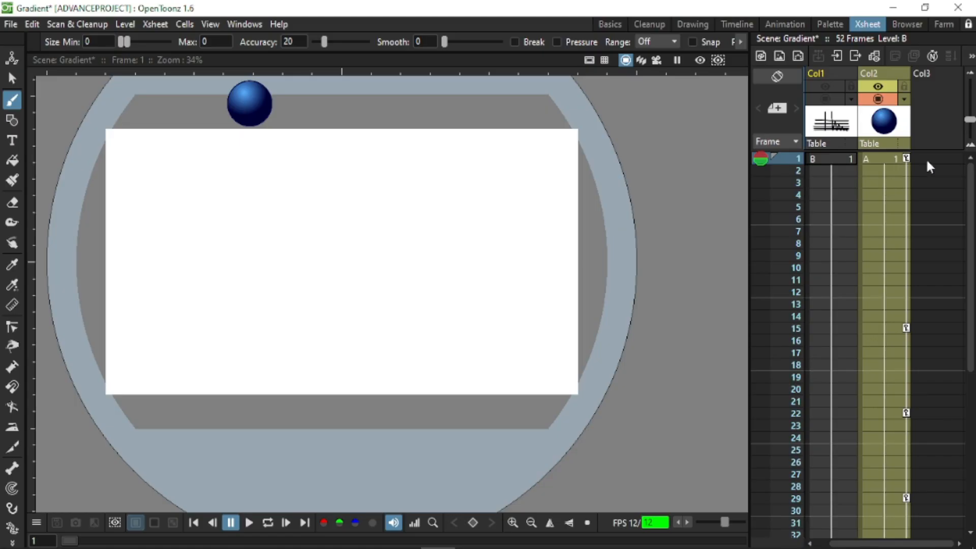
# - Sketch a curved bounce path with three successively lower arcs across the canvas at frame 1 of Col3
pyautogui.click(925, 159)
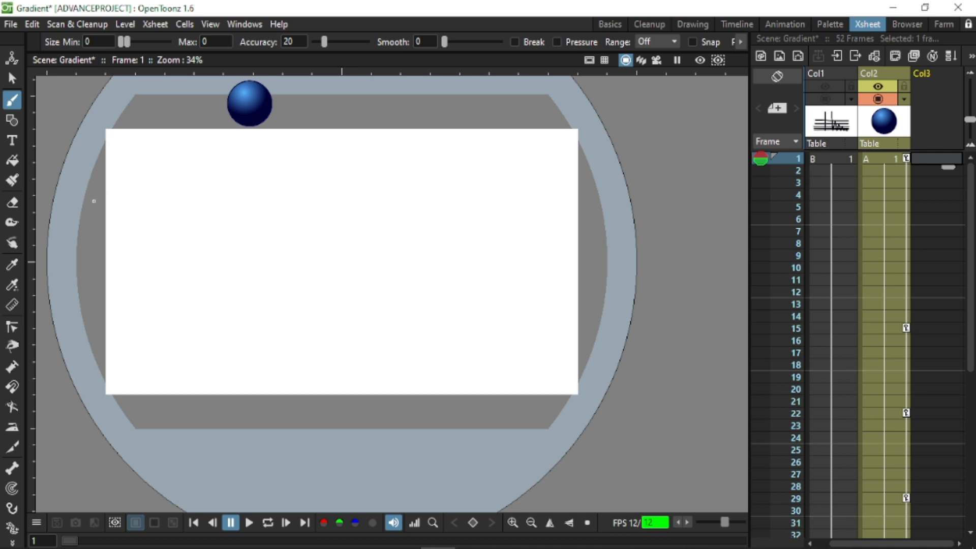
pyautogui.moveTo(94, 201)
pyautogui.mouseDown()
pyautogui.moveTo(137, 215)
pyautogui.moveTo(168, 242)
pyautogui.moveTo(203, 392)
pyautogui.moveTo(239, 332)
pyautogui.moveTo(301, 305)
pyautogui.moveTo(354, 317)
pyautogui.moveTo(395, 352)
pyautogui.moveTo(416, 393)
pyautogui.moveTo(462, 362)
pyautogui.moveTo(503, 363)
pyautogui.moveTo(594, 404)
pyautogui.mouseUp()
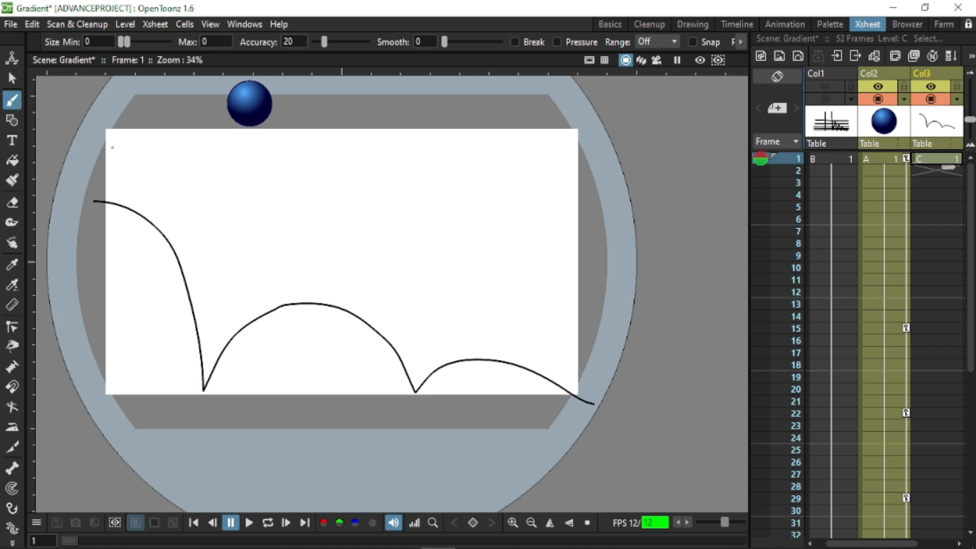
# - Trace a second curve above the first drop of the path and add short spacing marks across it
pyautogui.moveTo(108, 187)
pyautogui.mouseDown()
pyautogui.moveTo(164, 213)
pyautogui.moveTo(188, 260)
pyautogui.moveTo(205, 390)
pyautogui.mouseUp()
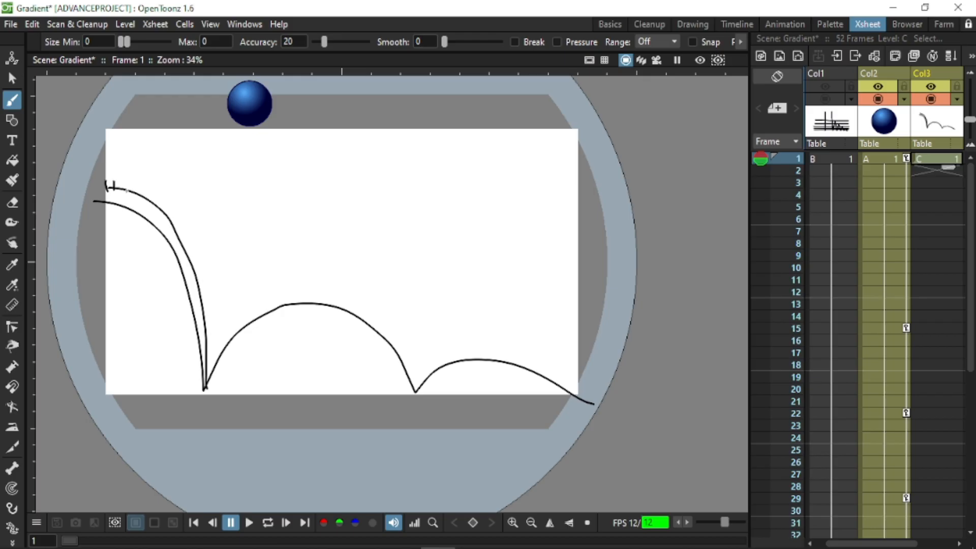
pyautogui.moveTo(179, 214); pyautogui.dragTo(172, 232)
pyautogui.moveTo(199, 271); pyautogui.dragTo(193, 283)
# - Mark the spacing near the first landing, then trace a curve above the second arc with spacing marks
pyautogui.moveTo(203, 356)
pyautogui.mouseDown()
pyautogui.moveTo(205, 380)
pyautogui.moveTo(235, 326)
pyautogui.moveTo(280, 293)
pyautogui.moveTo(360, 295)
pyautogui.moveTo(412, 342)
pyautogui.moveTo(419, 367)
pyautogui.mouseUp()
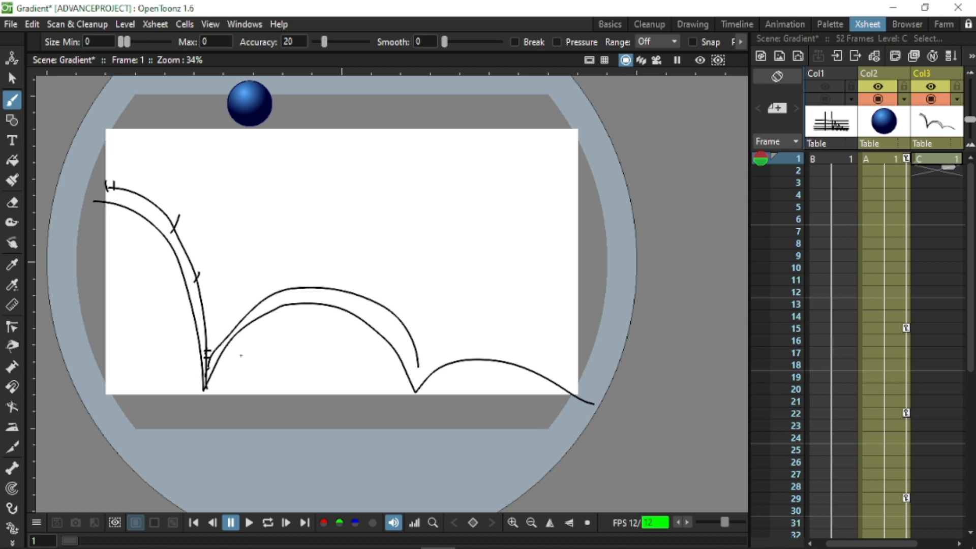
pyautogui.moveTo(259, 296); pyautogui.dragTo(264, 301)
pyautogui.moveTo(383, 298); pyautogui.dragTo(381, 308)
# - Mark the spacing near the second landing and trace a curve with spacing marks above the third arc
pyautogui.moveTo(418, 338)
pyautogui.mouseDown()
pyautogui.moveTo(413, 347)
pyautogui.moveTo(431, 354)
pyautogui.moveTo(443, 341)
pyautogui.mouseUp()
pyautogui.moveTo(467, 332); pyautogui.dragTo(474, 331)
pyautogui.moveTo(480, 332); pyautogui.dragTo(497, 332)
pyautogui.moveTo(503, 331); pyautogui.dragTo(519, 332)
pyautogui.moveTo(538, 335); pyautogui.dragTo(591, 379)
# - Undo the recent strokes and redraw the spacing marks along the start of the third arc's upper curve
pyautogui.hotkey('ctrl', 'z')
pyautogui.hotkey('ctrl', 'z')
pyautogui.hotkey('ctrl', 'z')
pyautogui.hotkey('ctrl', 'z')
pyautogui.hotkey('ctrl', 'z')
pyautogui.moveTo(420, 366)
pyautogui.mouseDown()
pyautogui.moveTo(466, 336)
pyautogui.moveTo(510, 342)
pyautogui.moveTo(586, 381)
pyautogui.moveTo(441, 348)
pyautogui.mouseUp()
pyautogui.moveTo(444, 343); pyautogui.dragTo(456, 338)
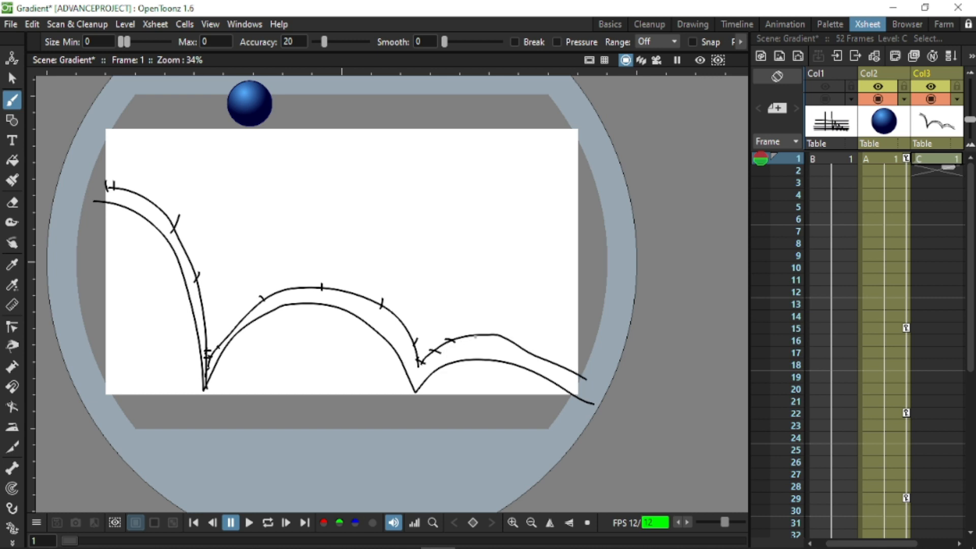
pyautogui.hotkey('ctrl', 'z')
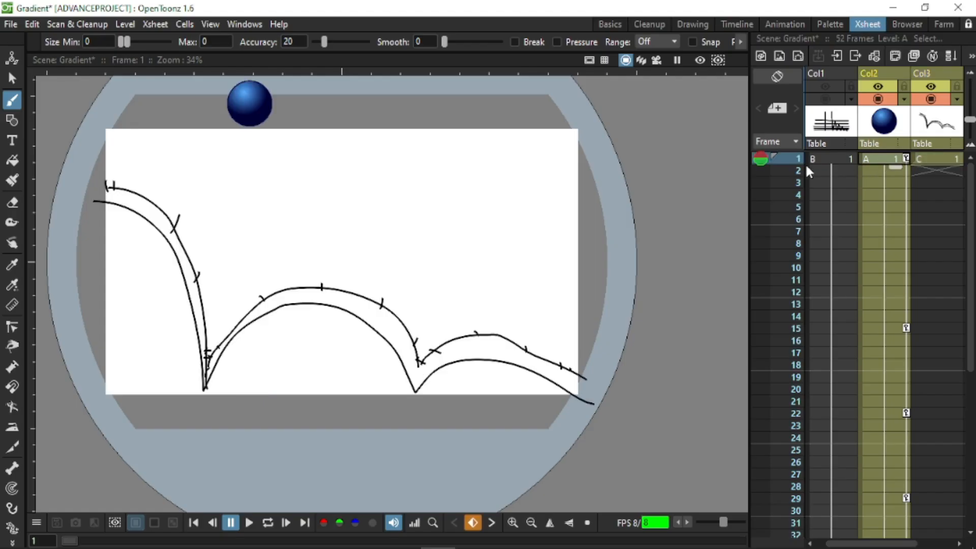
# - Turn on relative onion skin for the four frames before and four frames after the current frame, working at frame 5
pyautogui.click(762, 206)
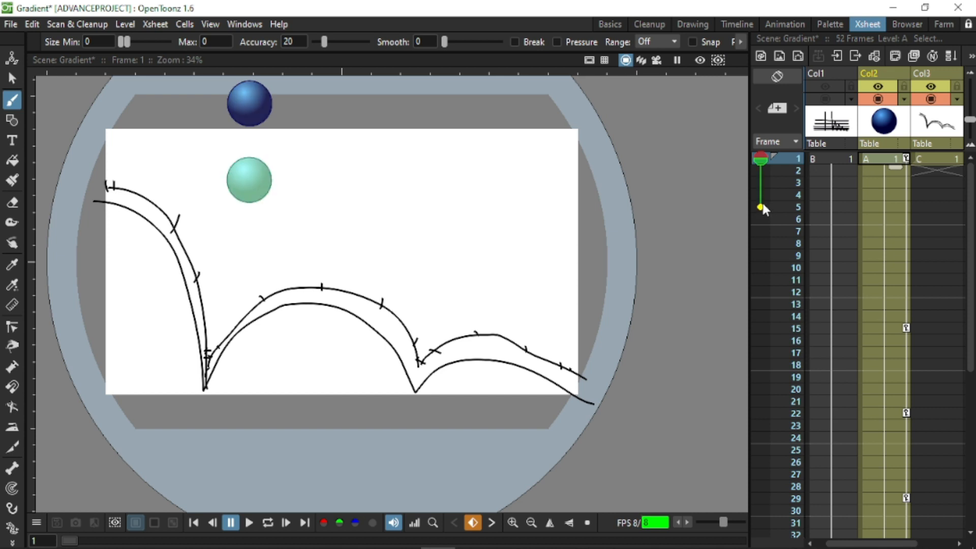
pyautogui.moveTo(761, 160); pyautogui.dragTo(761, 206)
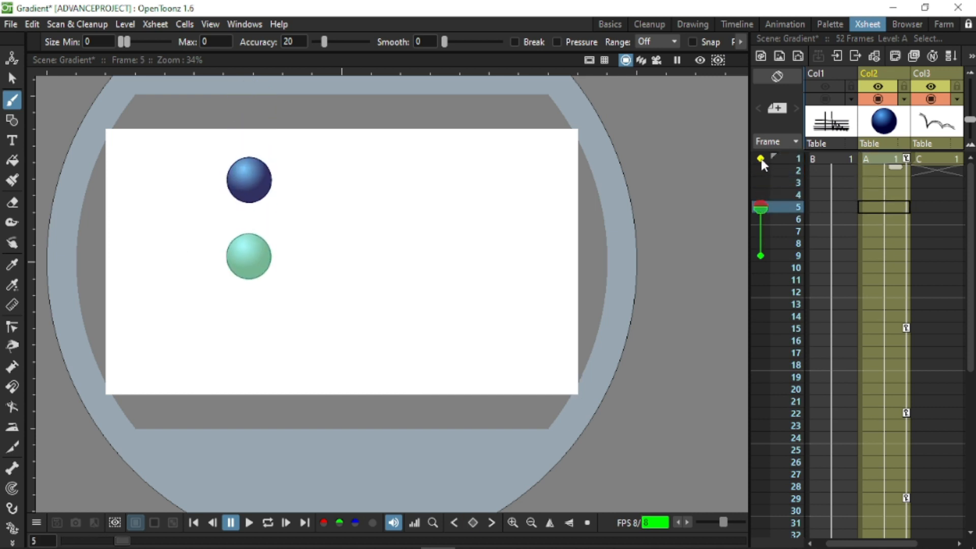
pyautogui.click(761, 158)
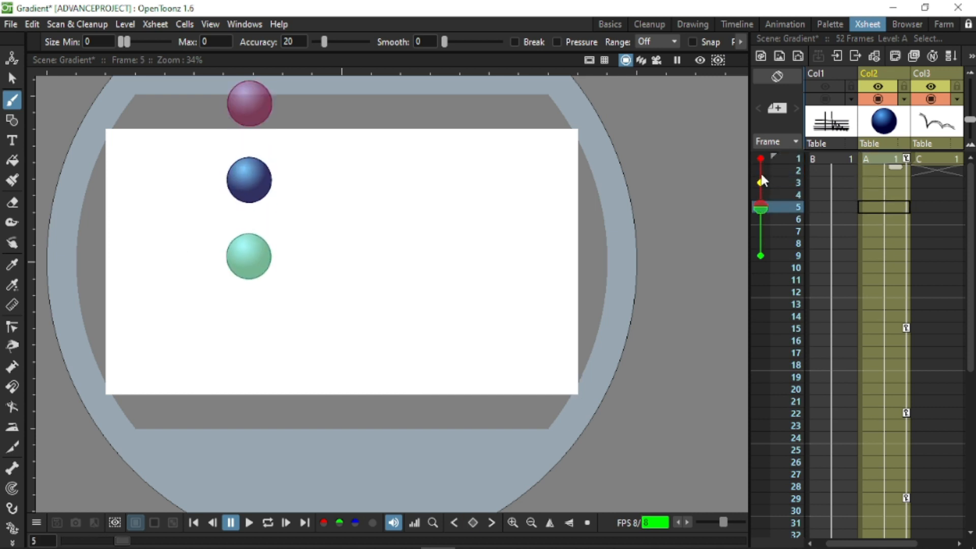
pyautogui.click(760, 170)
pyautogui.click(761, 182)
pyautogui.click(760, 195)
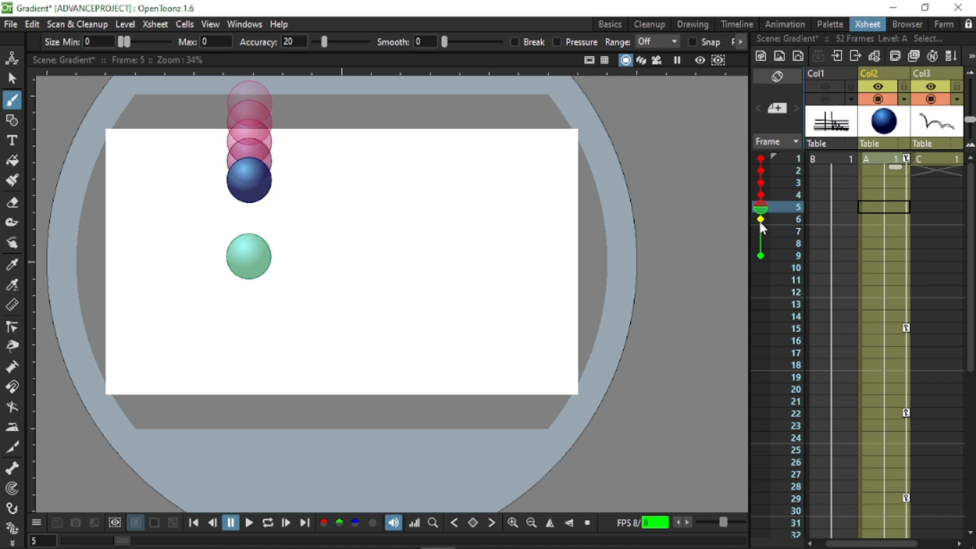
pyautogui.click(761, 219)
pyautogui.click(761, 243)
pyautogui.click(761, 232)
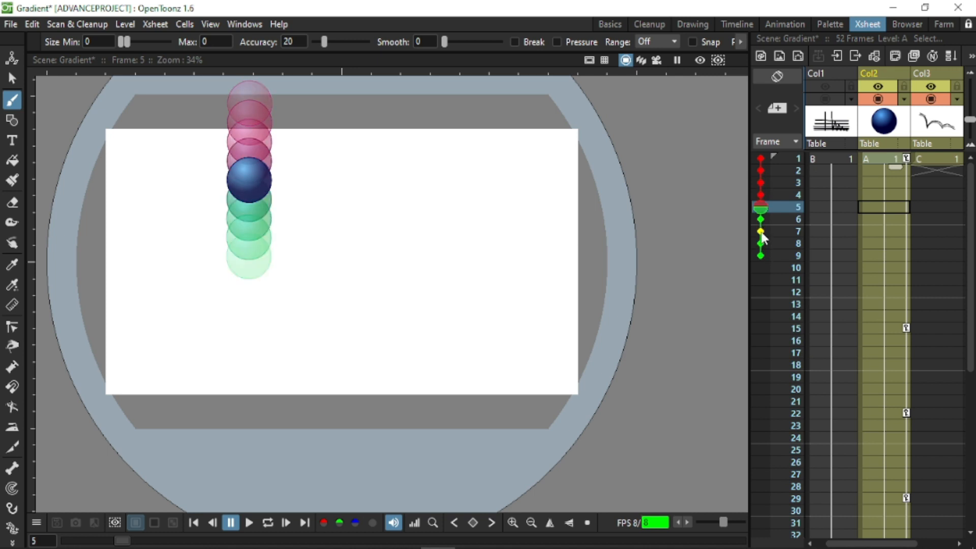
# - Step through the ball's frames 1 to 15 and examine its onion-skin spacing from the drop to the first landing
pyautogui.moveTo(764, 213)
pyautogui.mouseDown()
pyautogui.moveTo(761, 158)
pyautogui.moveTo(763, 201)
pyautogui.mouseUp()
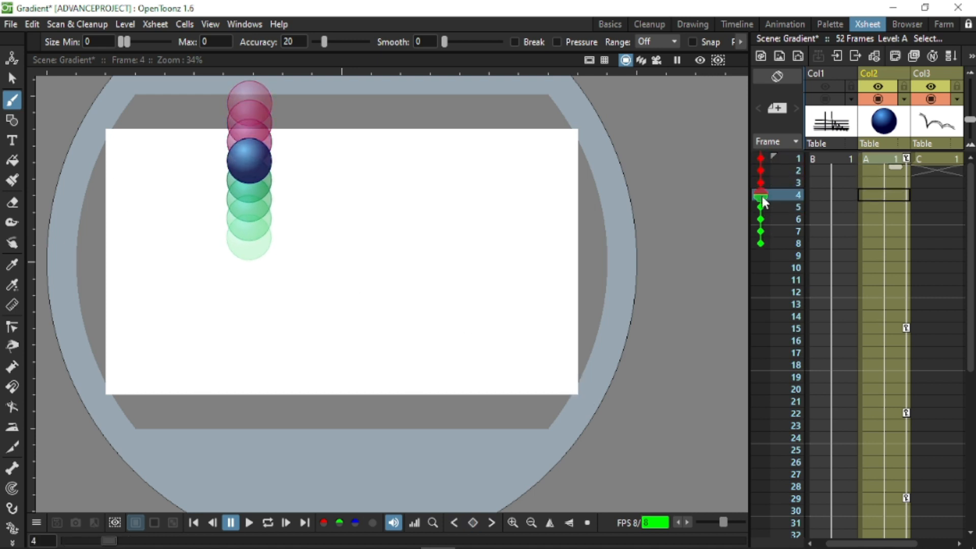
pyautogui.click(883, 253)
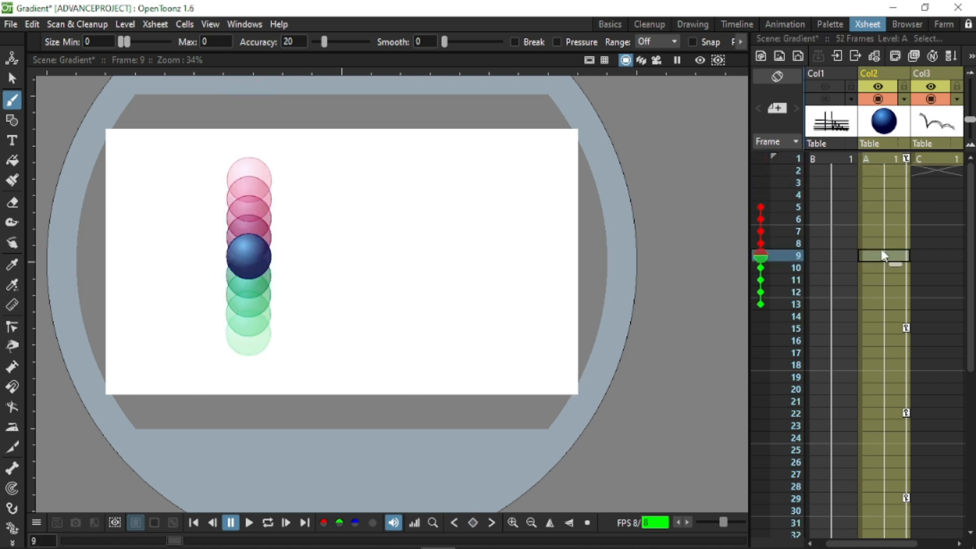
pyautogui.click(883, 240)
pyautogui.click(890, 227)
pyautogui.click(889, 208)
pyautogui.click(887, 193)
pyautogui.click(886, 162)
pyautogui.click(886, 172)
pyautogui.click(885, 184)
pyautogui.click(886, 218)
pyautogui.click(883, 243)
pyautogui.click(882, 279)
pyautogui.click(878, 293)
pyautogui.click(876, 316)
pyautogui.click(874, 326)
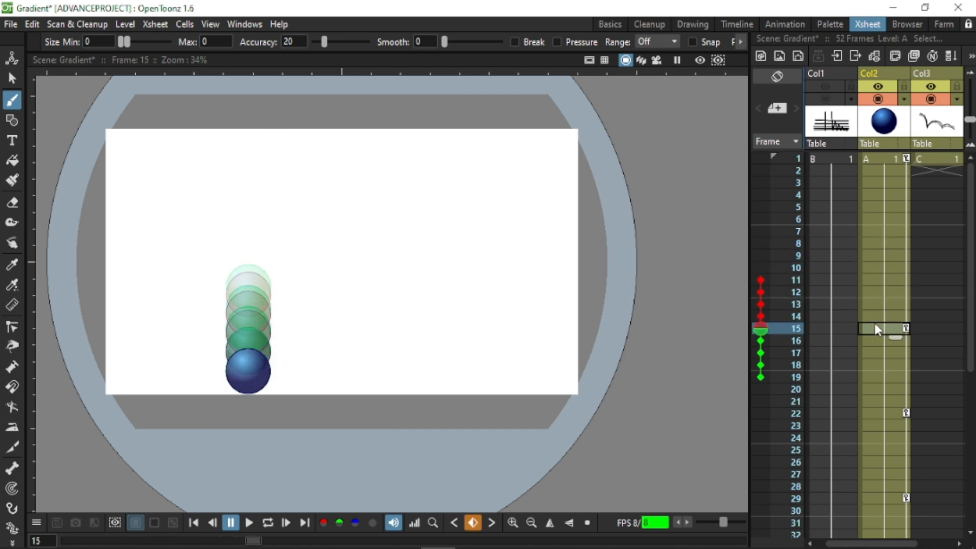